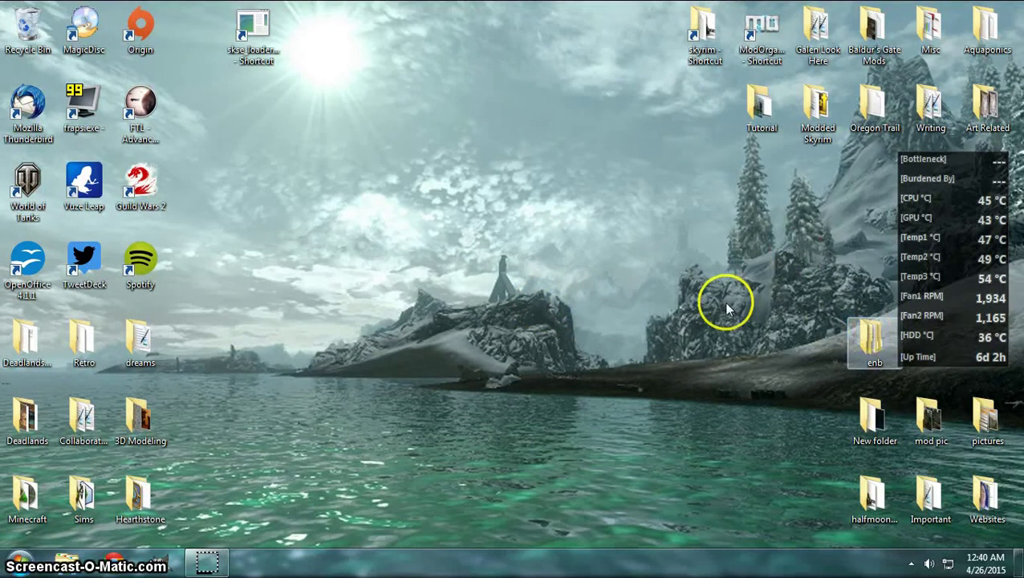
Open the Skyrim game folder, enlarge its window and select enblocal.ini to preview its settings
double_click(697, 29)
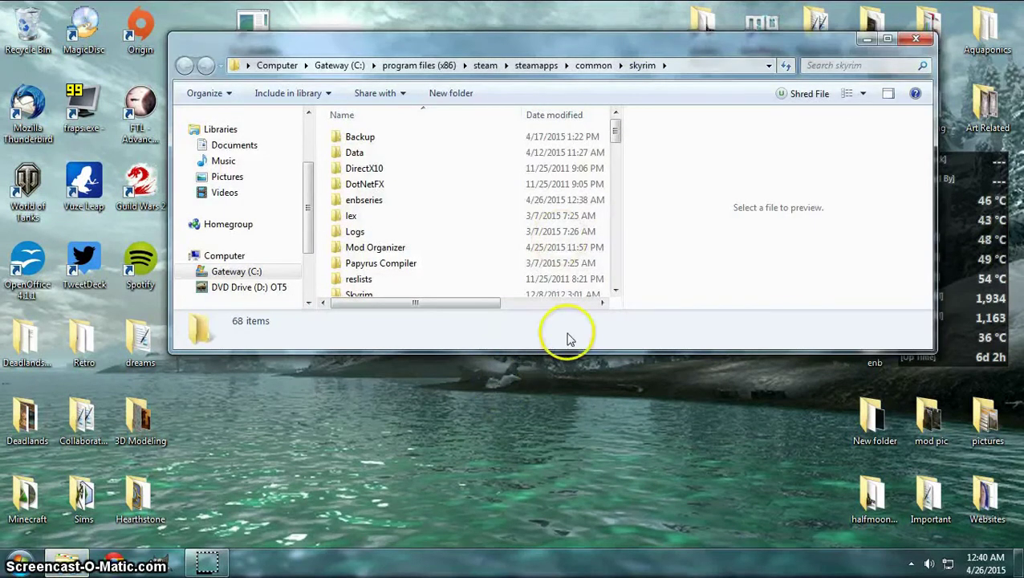
left_click_drag(566, 349, 561, 431)
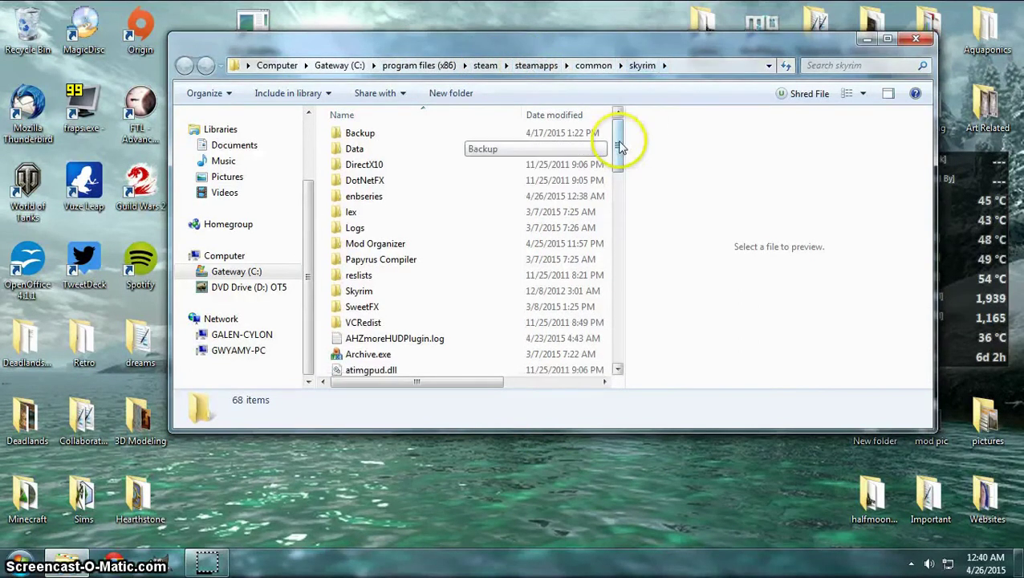
mouse_move(617, 141)
left_mouse_down()
mouse_move(617, 230)
mouse_move(617, 194)
left_mouse_up()
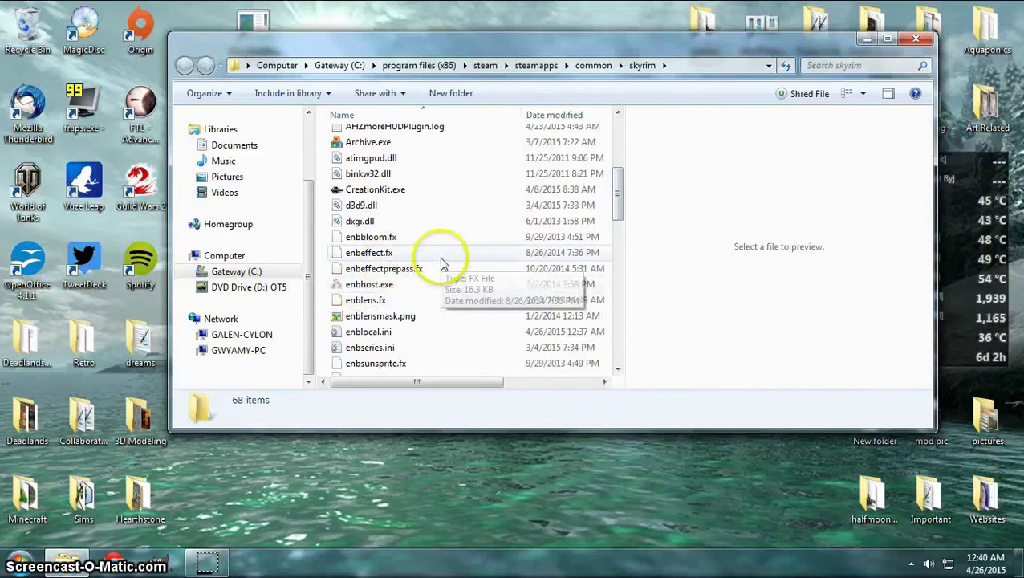
mouse_move(416, 188)
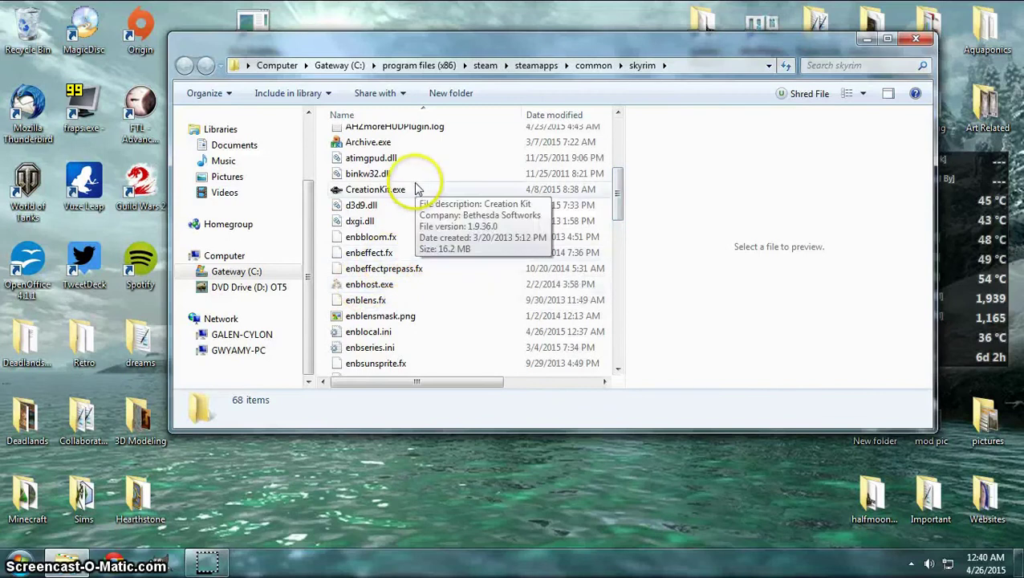
left_click(366, 334)
Open enblocal.ini in Notepad and change UsePatchSpeedhackWithoutGraphics from false to true
mouse_move(401, 336)
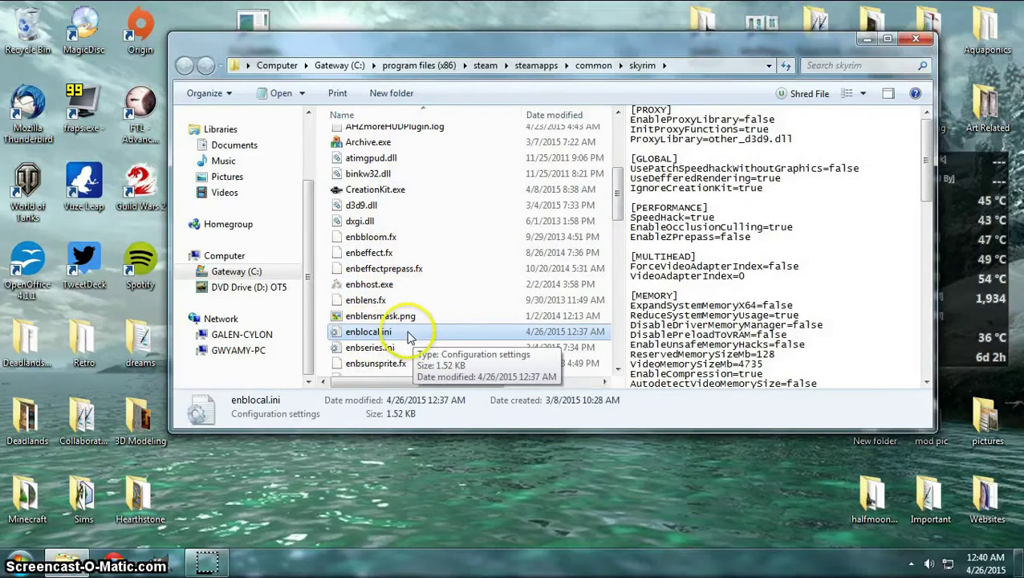
double_click(401, 336)
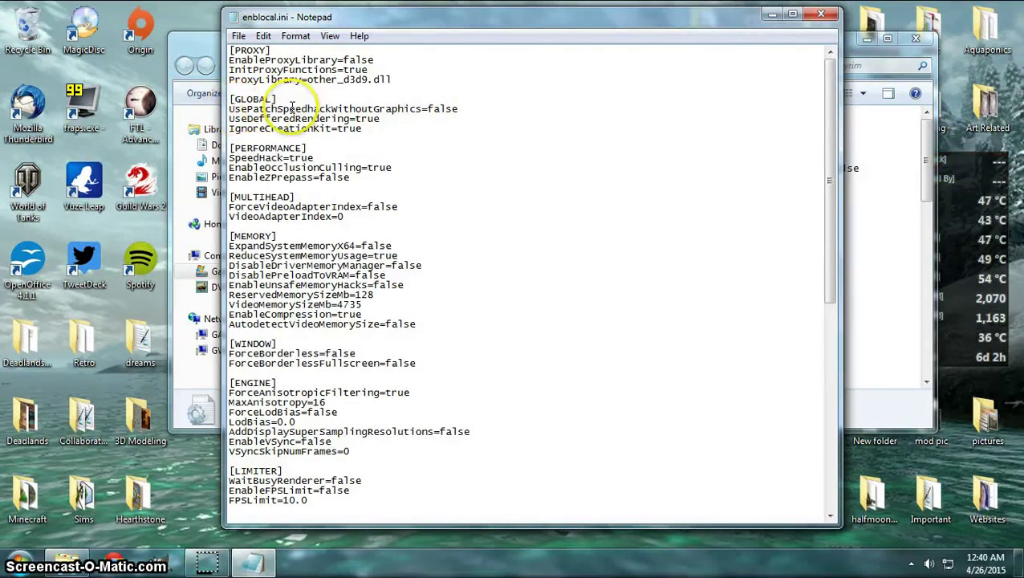
left_click_drag(458, 108, 428, 108)
type("tru")
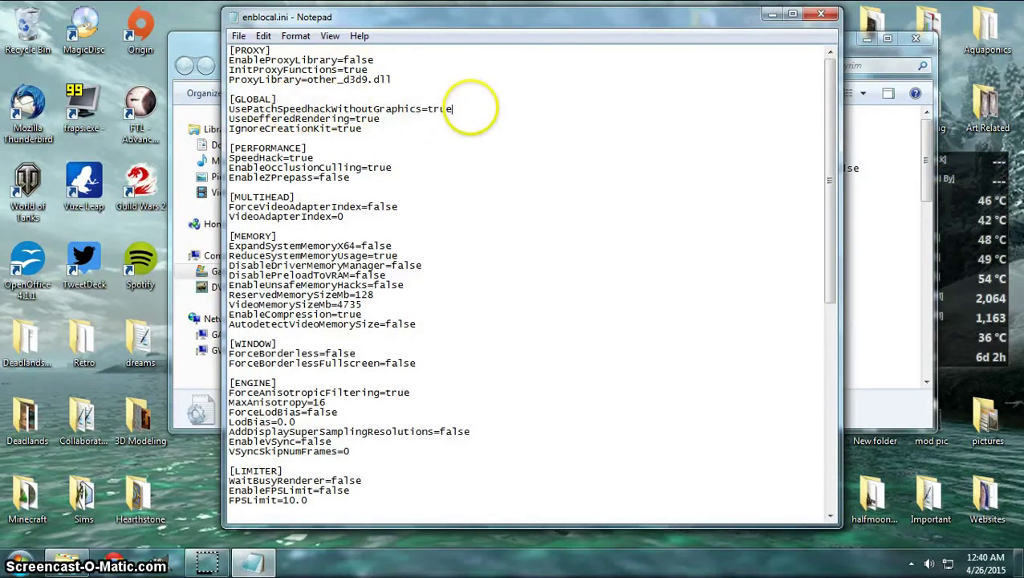
left_click(407, 119)
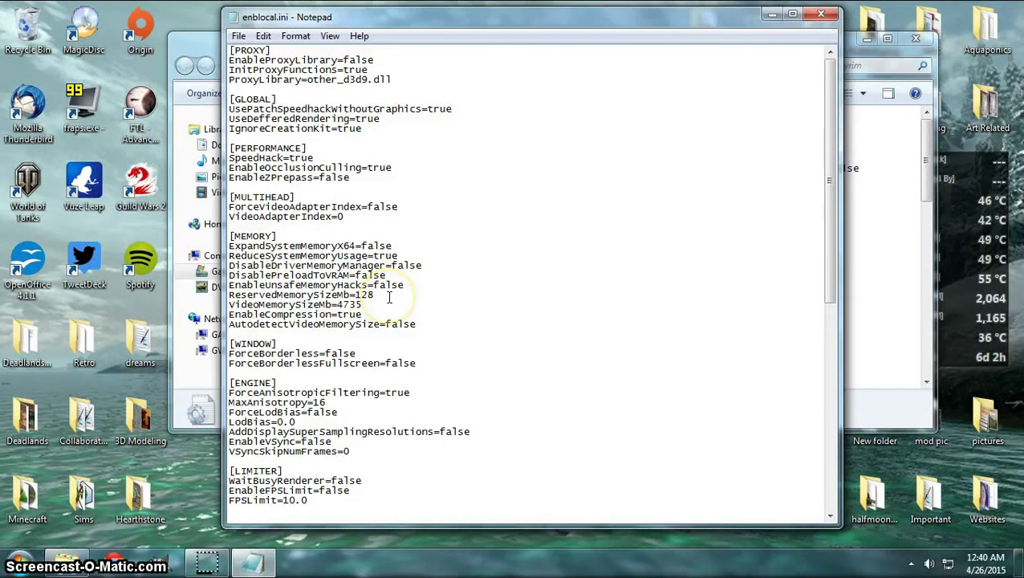
left_click(390, 298)
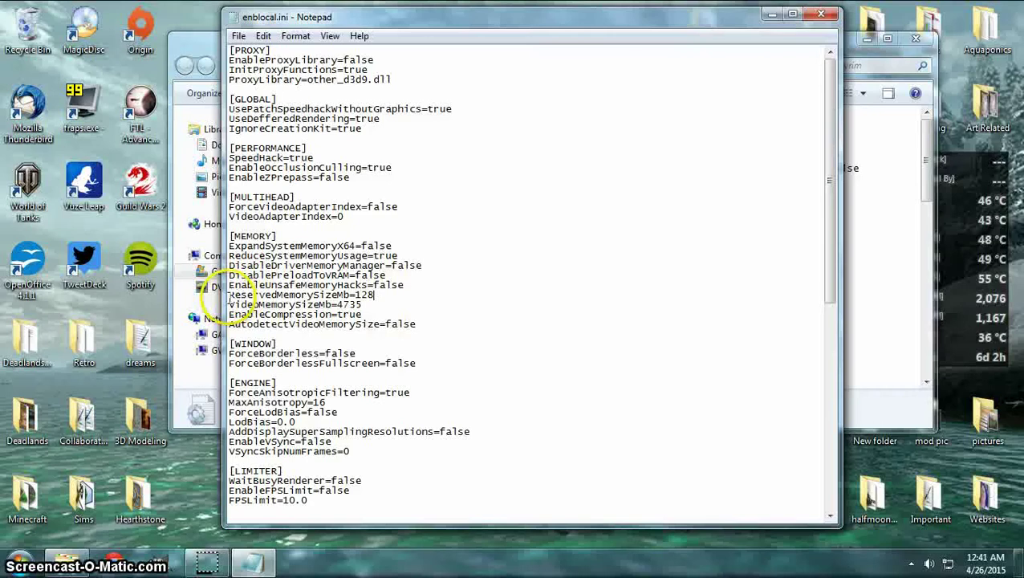
left_click(378, 294)
left_click_drag(356, 294, 467, 292)
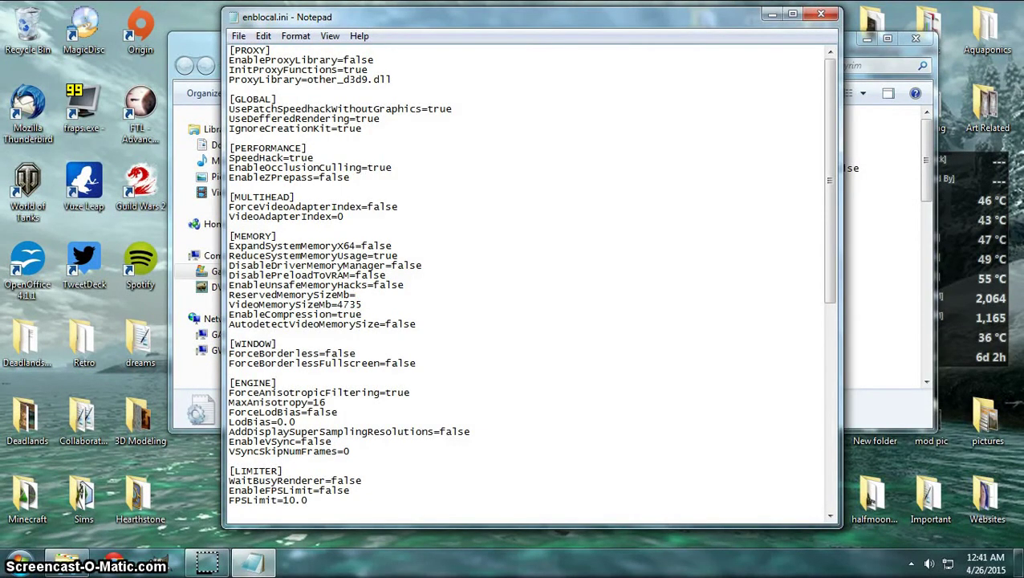
type("128")
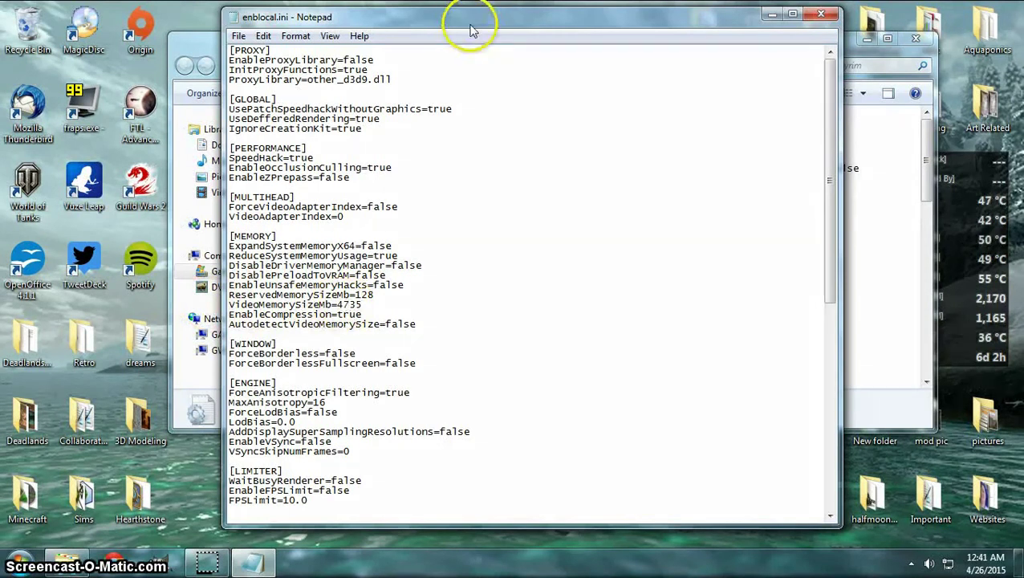
Move Notepad aside and open Control Panel from the Start menu
left_click_drag(468, 27, 643, 33)
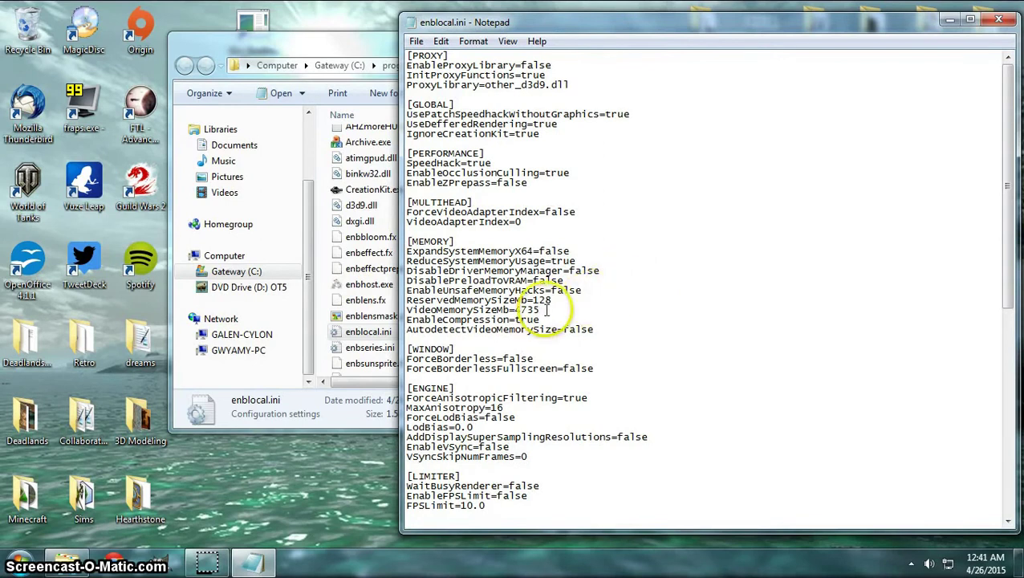
left_click(17, 564)
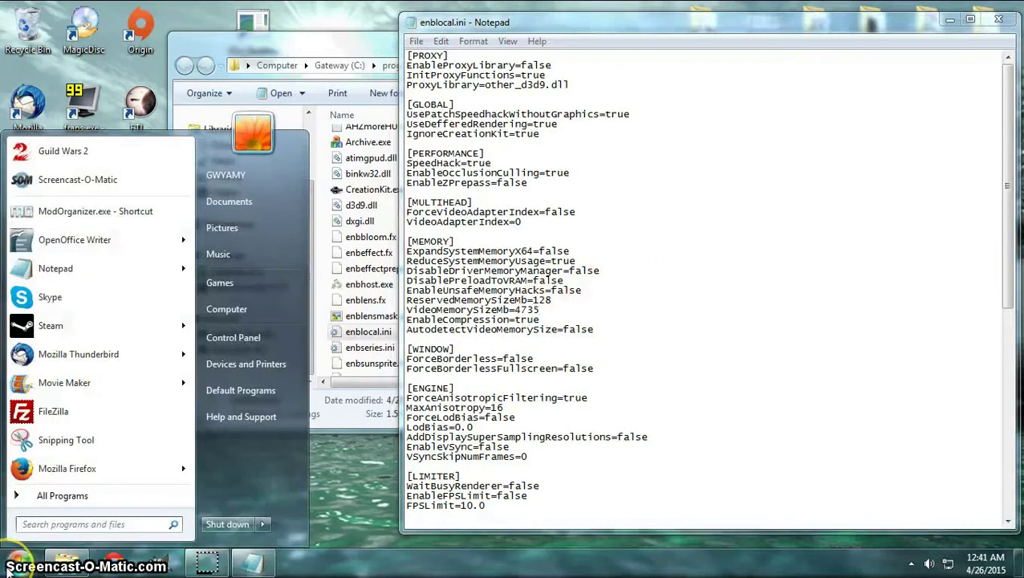
left_click(237, 340)
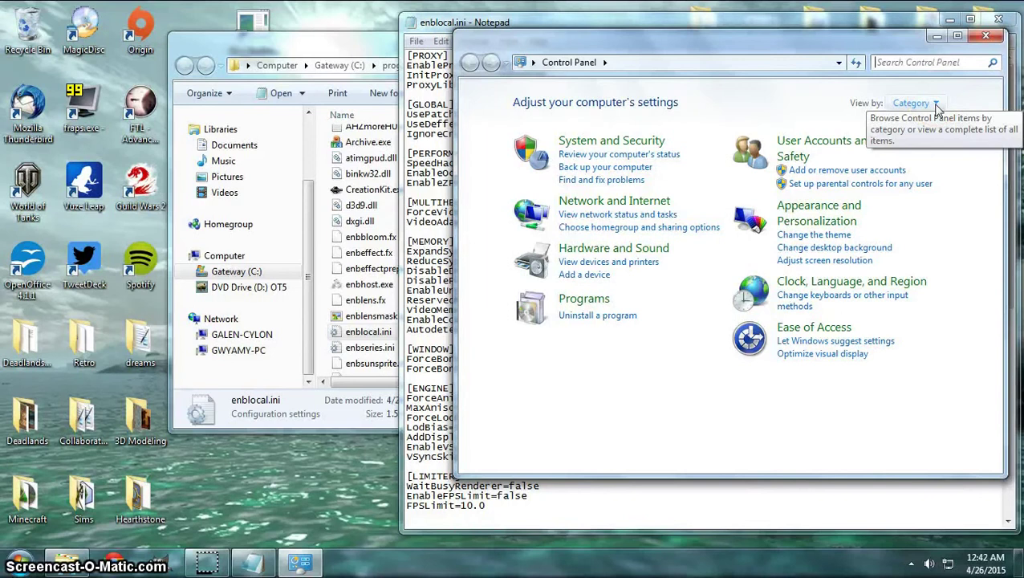
Switch Control Panel's View by setting to Large icons, then back to Category
left_click(936, 106)
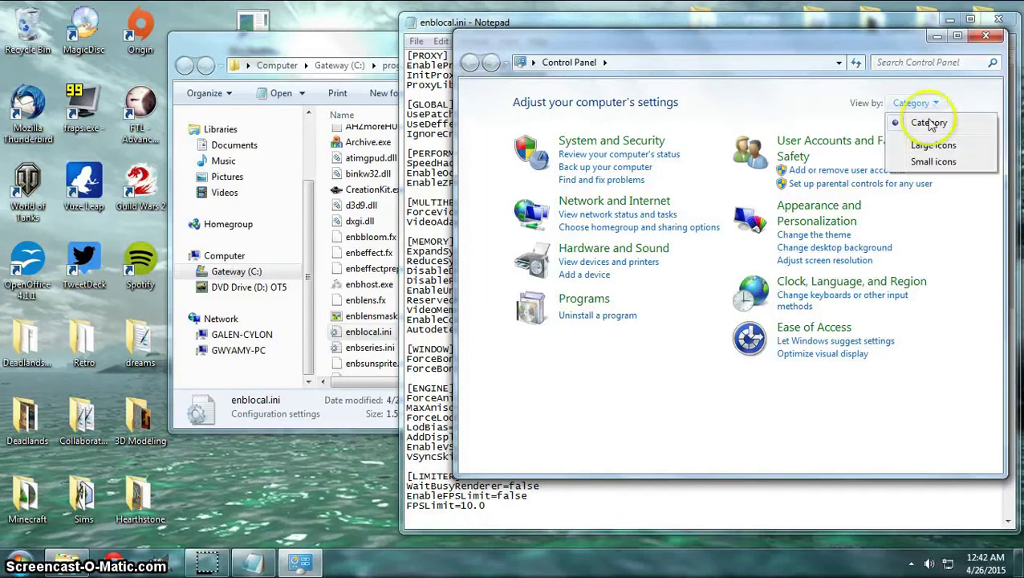
left_click(768, 97)
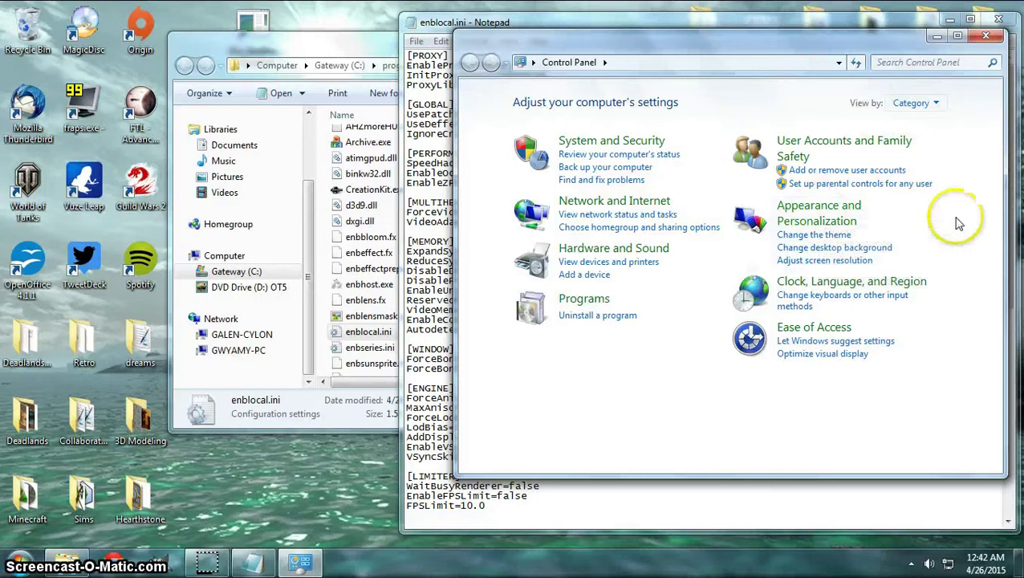
left_click(936, 102)
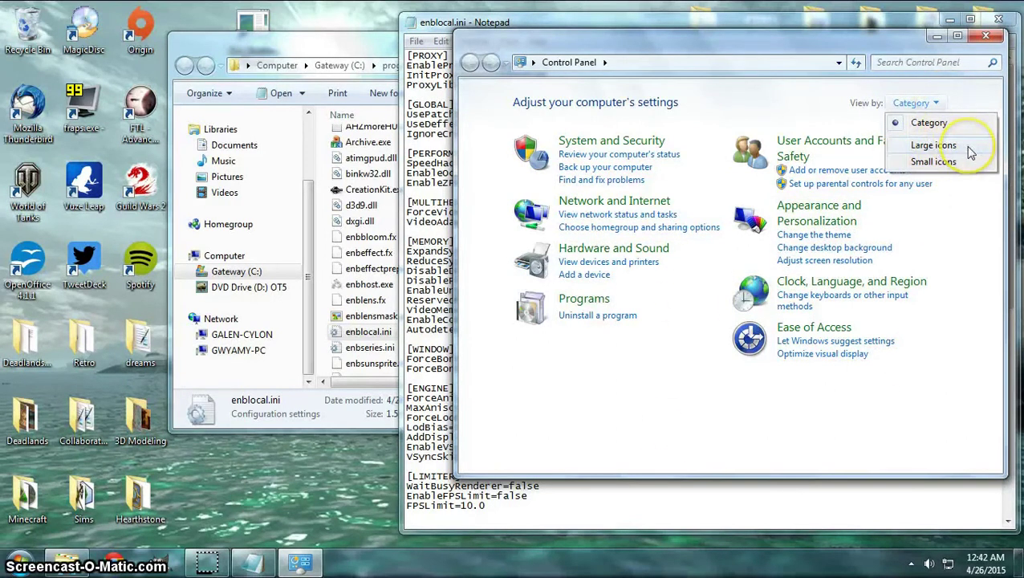
left_click(970, 152)
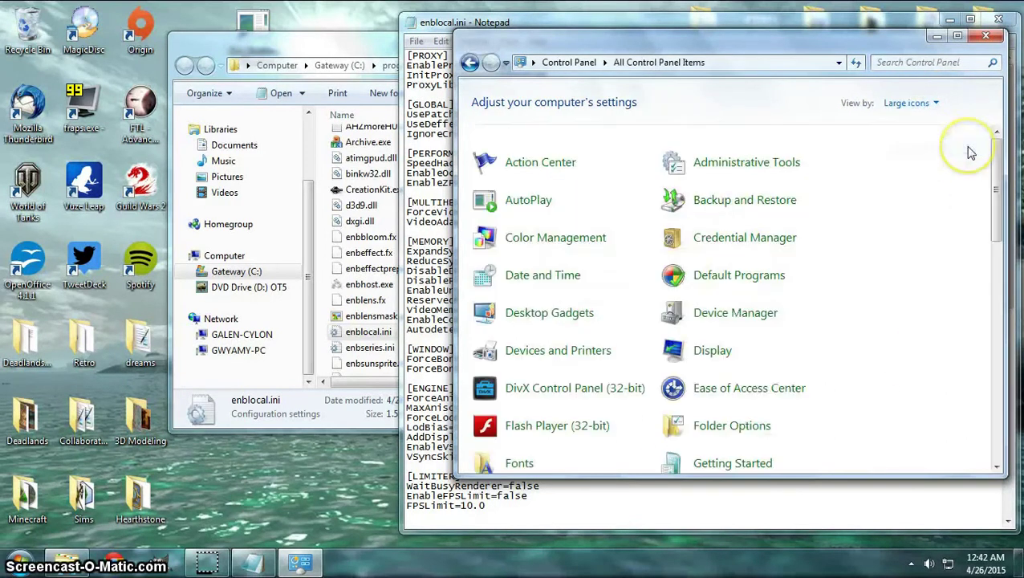
left_click(939, 102)
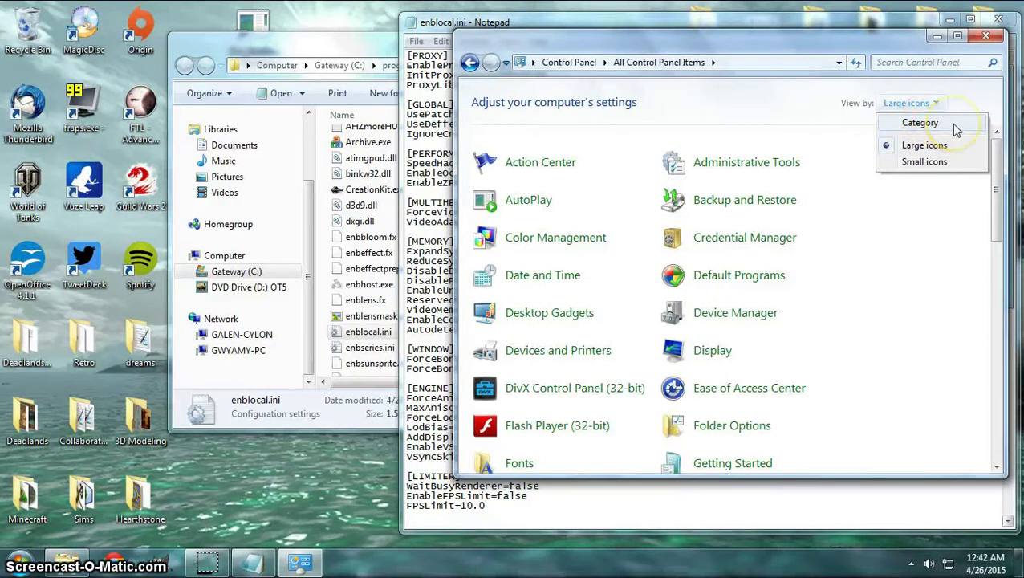
left_click(953, 125)
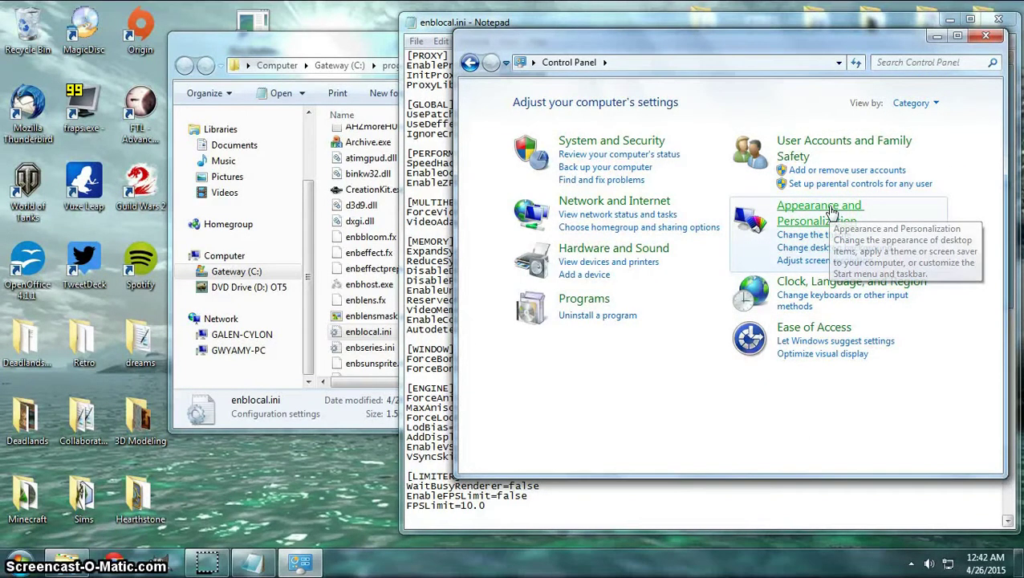
Check the graphics adapter's Total Available Graphics Memory (4735 MB) via the screen resolution's advanced settings
left_click(818, 210)
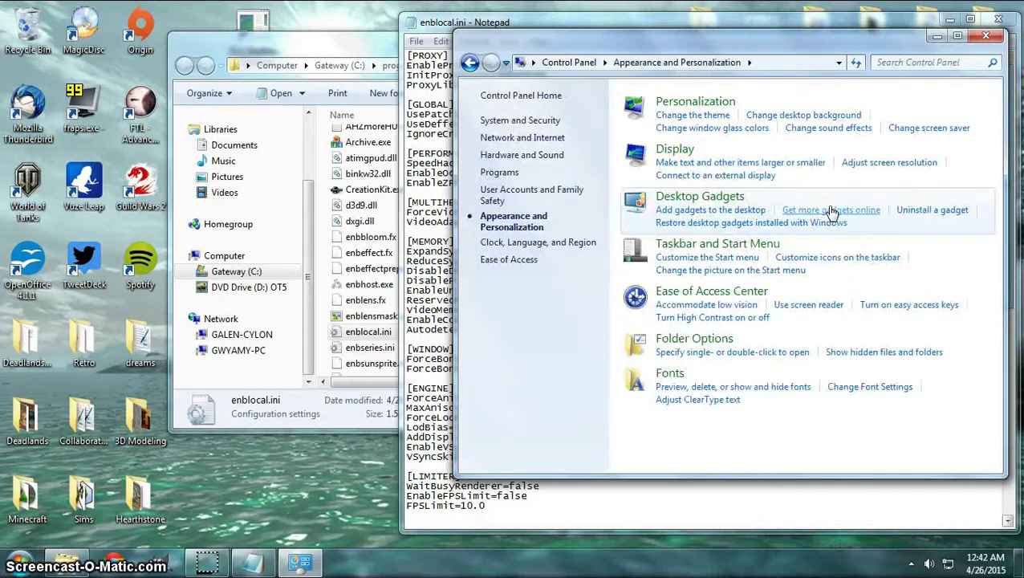
left_click(913, 165)
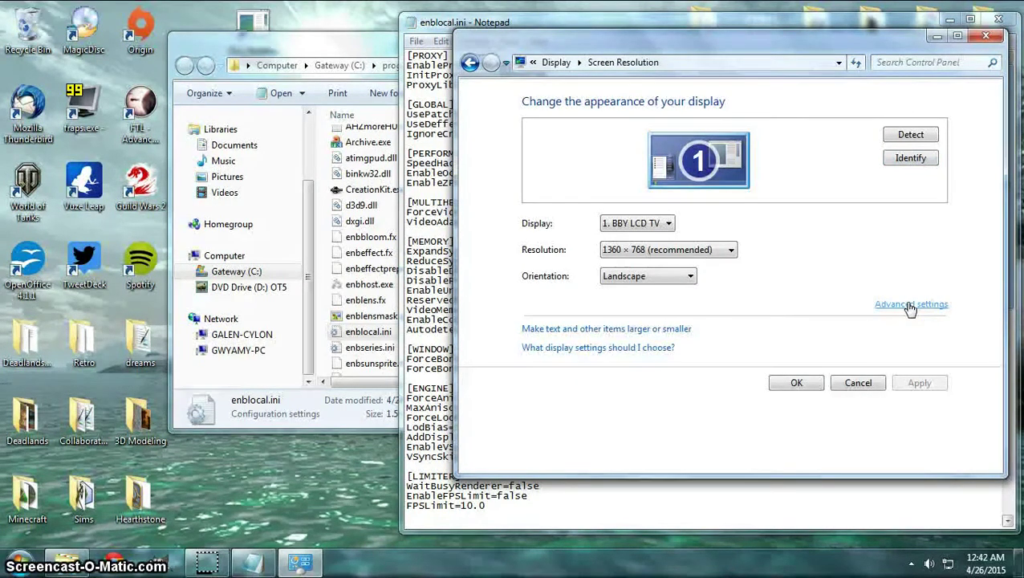
left_click(910, 306)
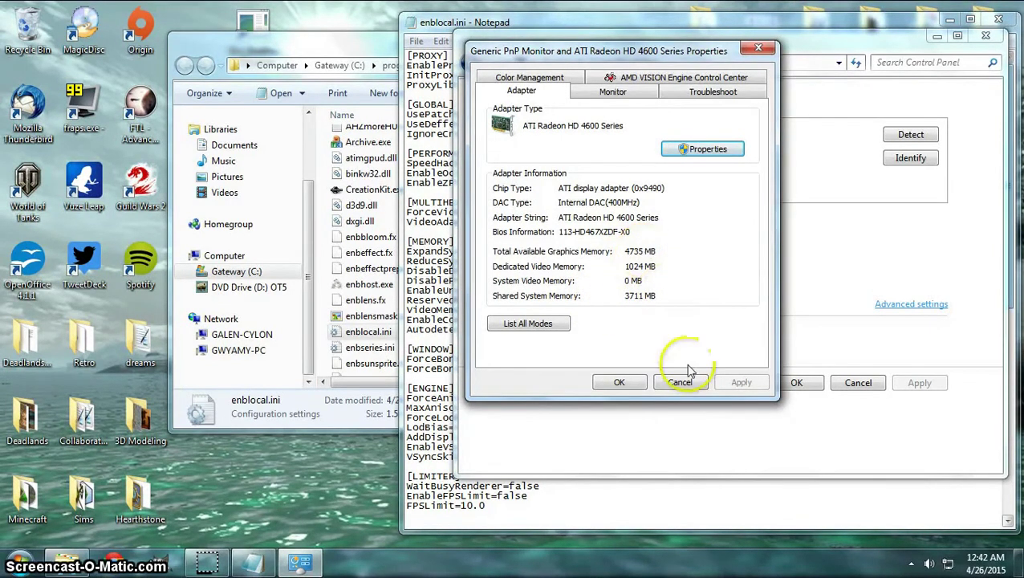
left_click(630, 381)
Confirm VideoMemorySizeMb reads 4735, then save enblocal.ini and close Notepad
left_click(796, 383)
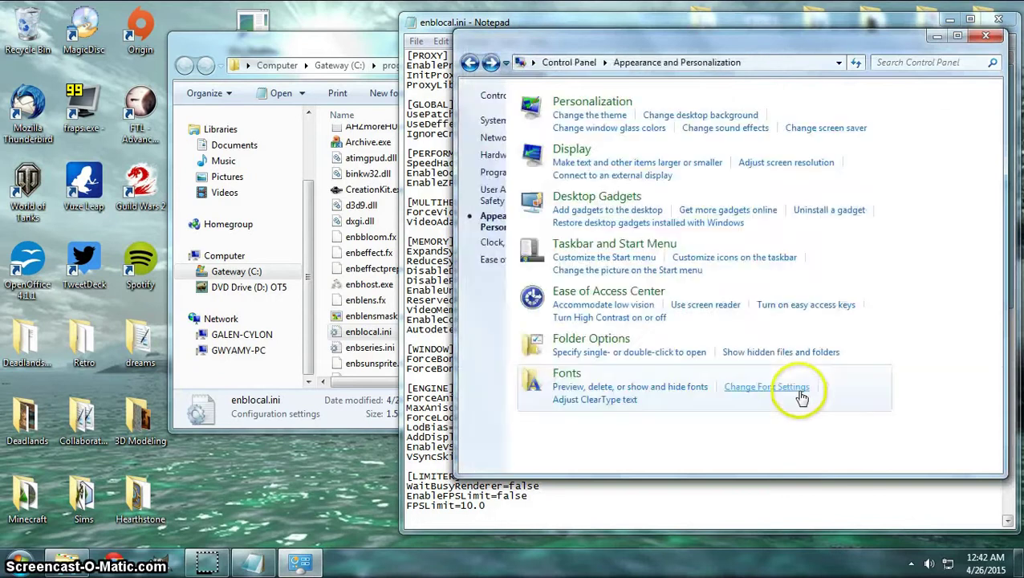
left_click(985, 36)
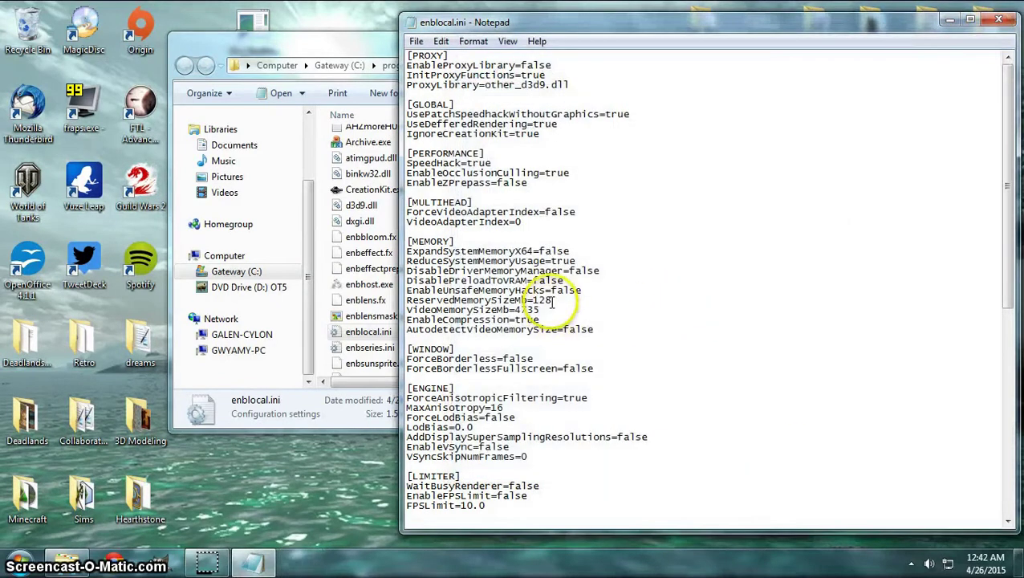
left_click_drag(542, 310, 511, 309)
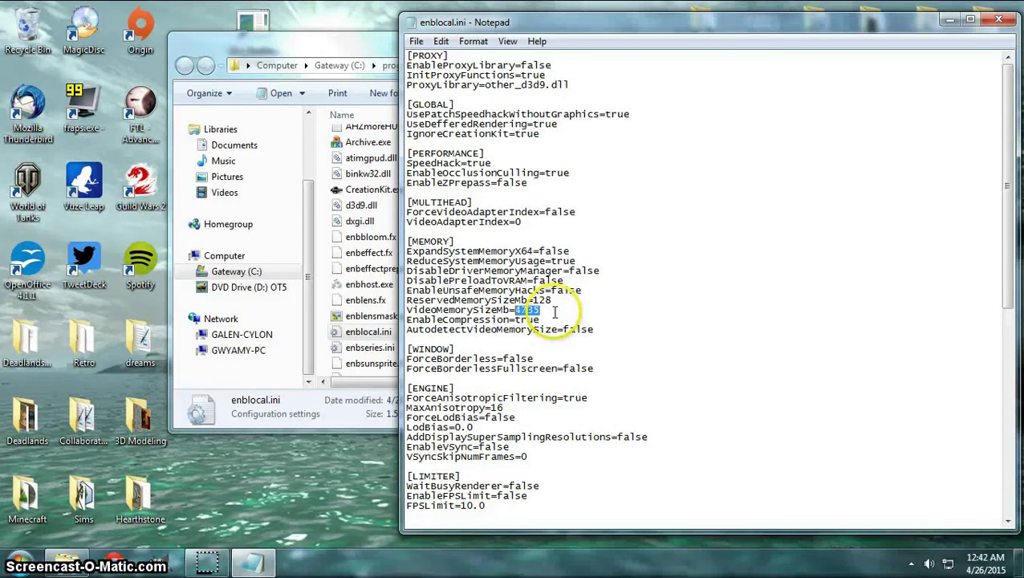
left_click(555, 312)
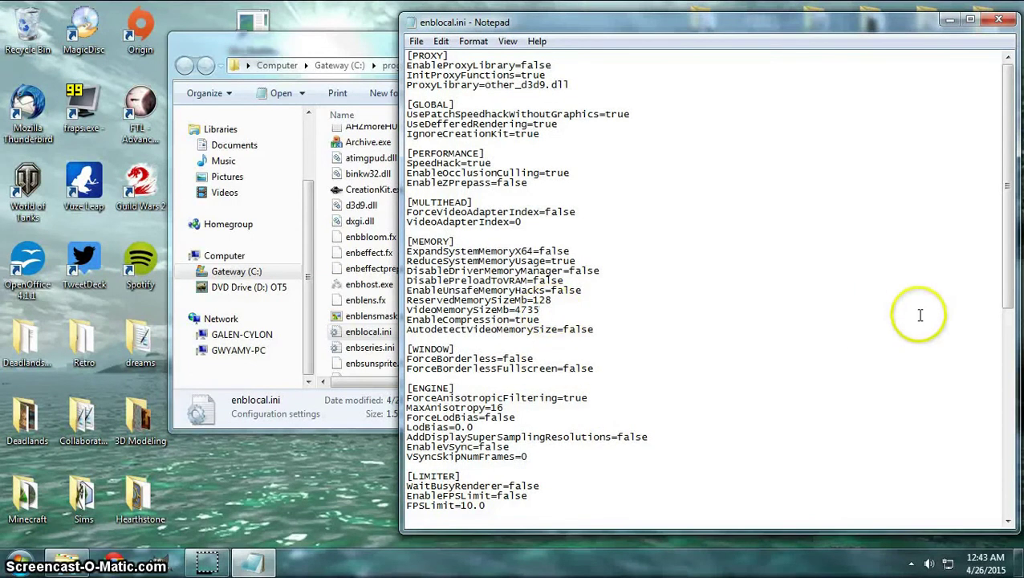
left_click(417, 42)
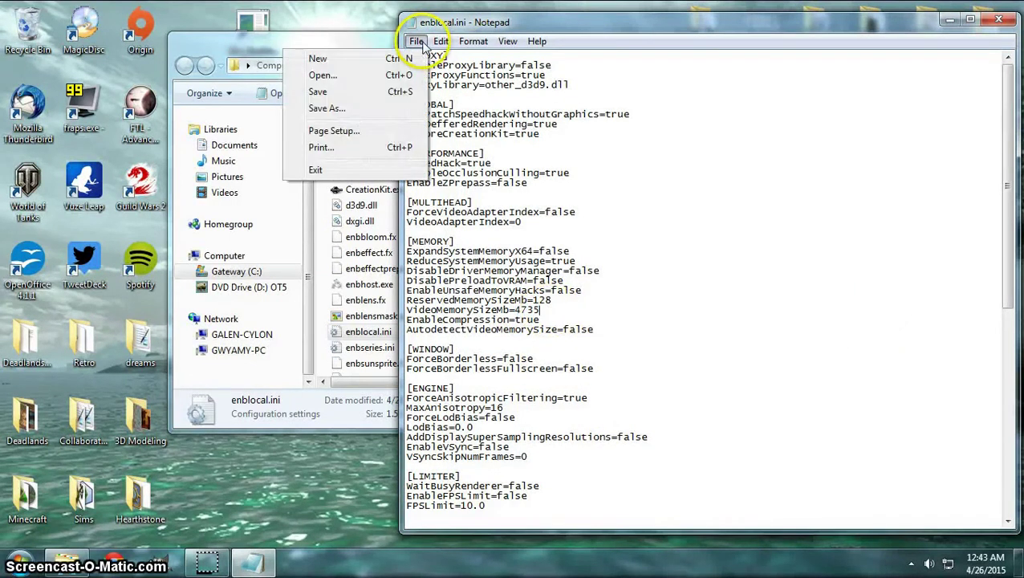
left_click(370, 95)
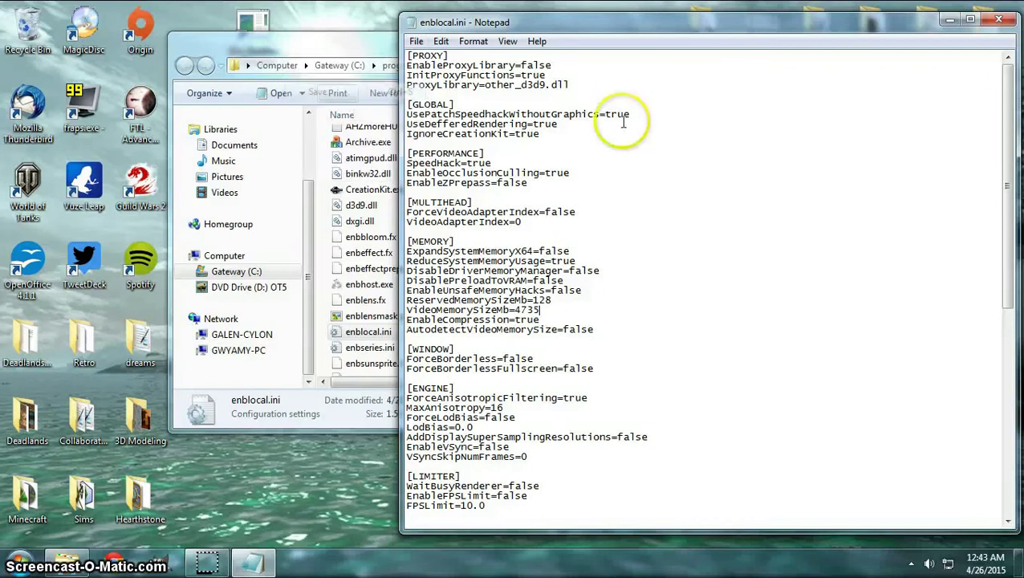
left_click(1013, 22)
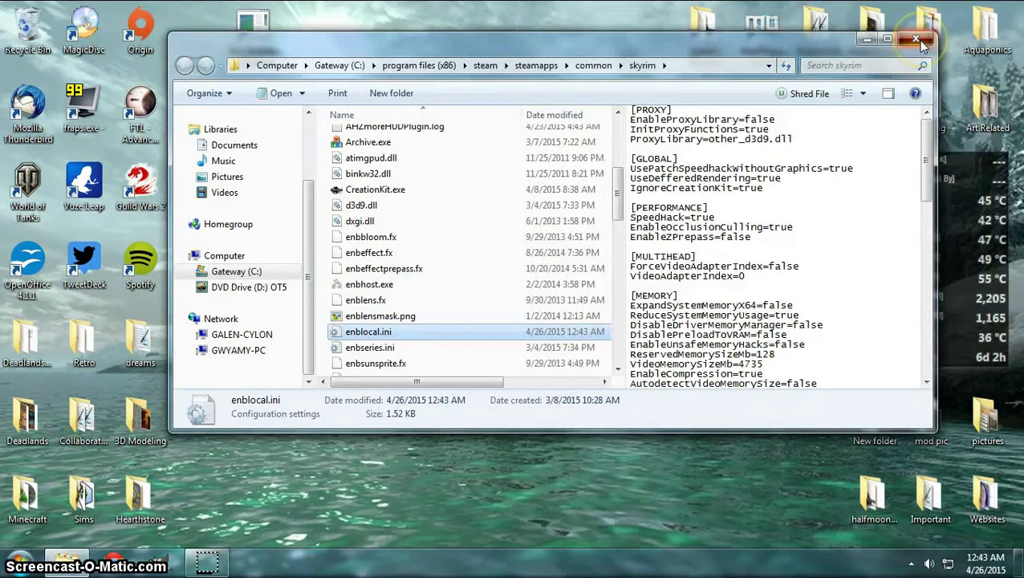
Close the Skyrim folder window in Explorer
left_click(919, 41)
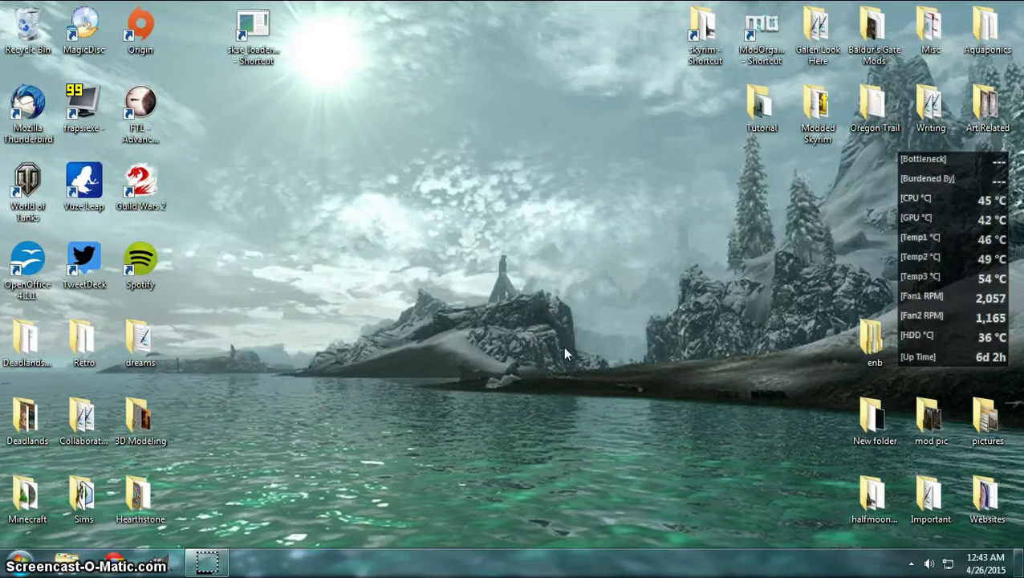
left_click(555, 302)
Search Chrome for 'enb helper' and download the ENBHelper v1.1 zip from the dev-c.com page
left_click(104, 555)
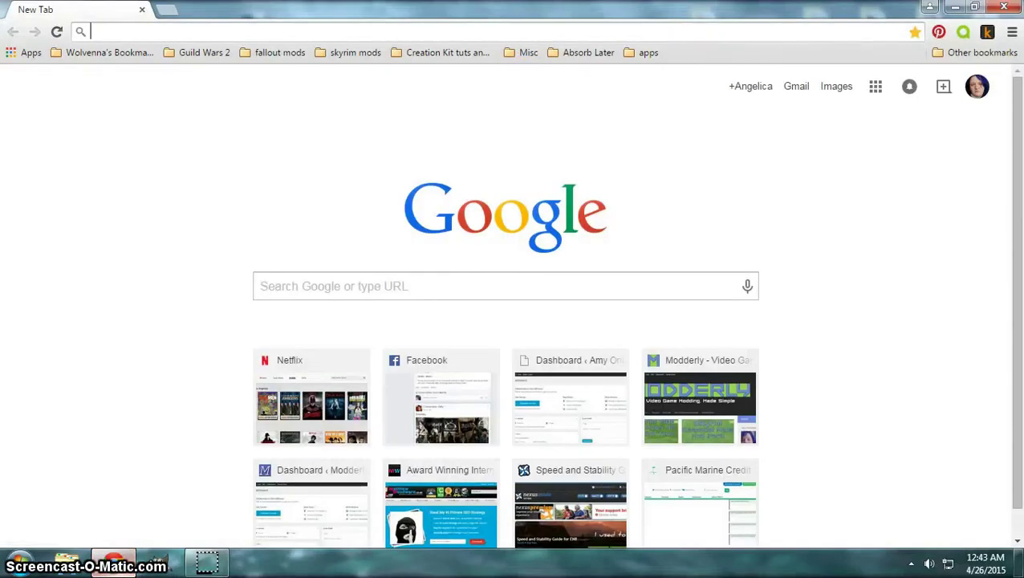
type("en")
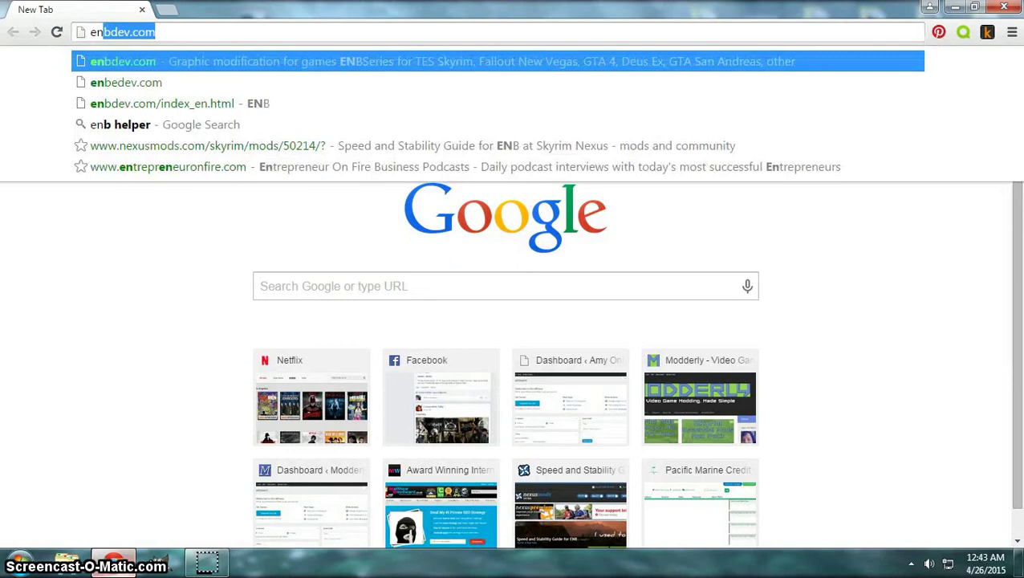
type("b helper")
key("Escape")
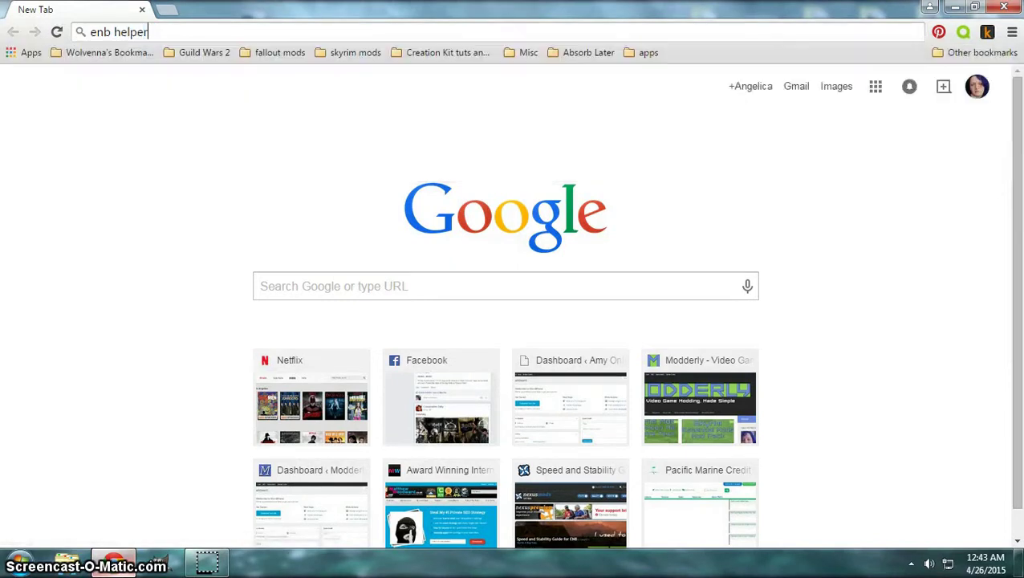
key("Return")
left_click(205, 202)
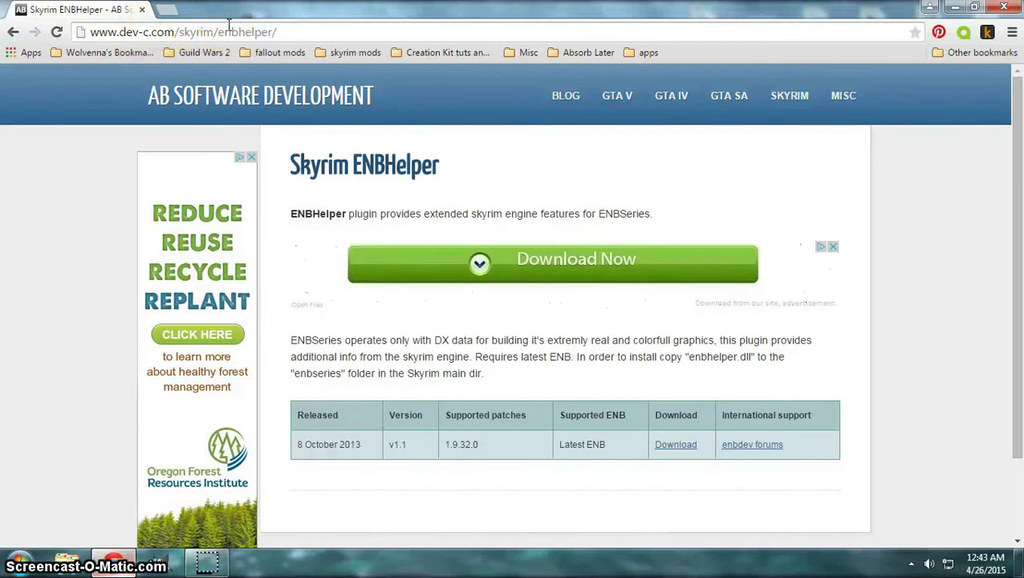
left_click(679, 451)
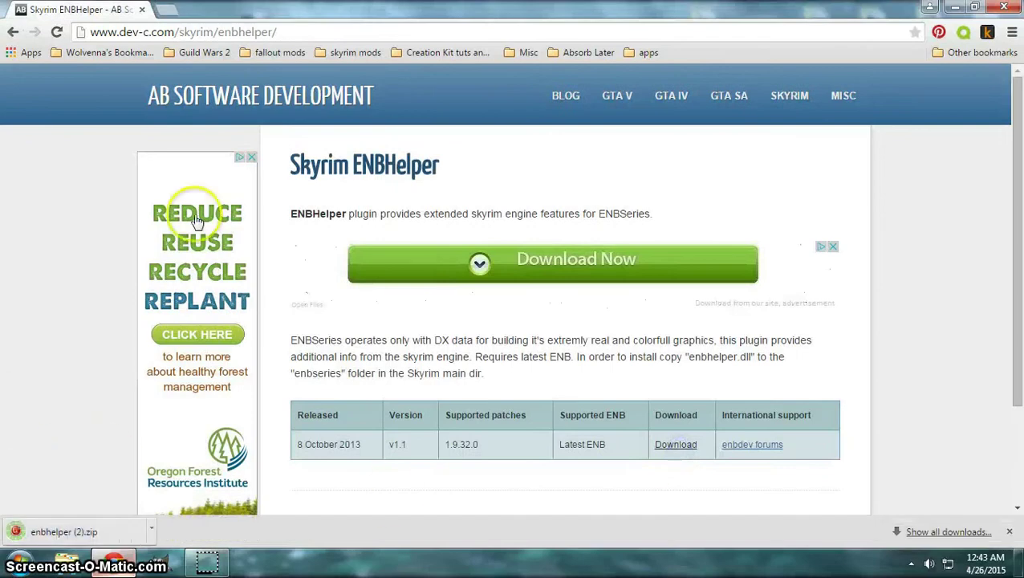
Extract enbhelper (2).zip to the Desktop with StuffIt Expander and dismiss the completion notice
left_click(64, 531)
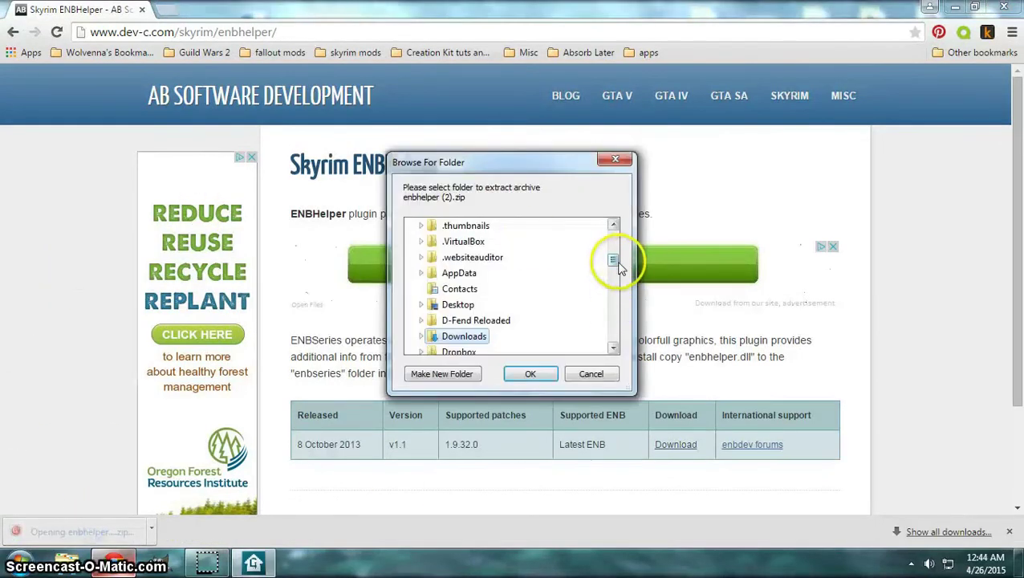
left_click_drag(612, 256, 615, 222)
left_click(444, 226)
left_click(531, 374)
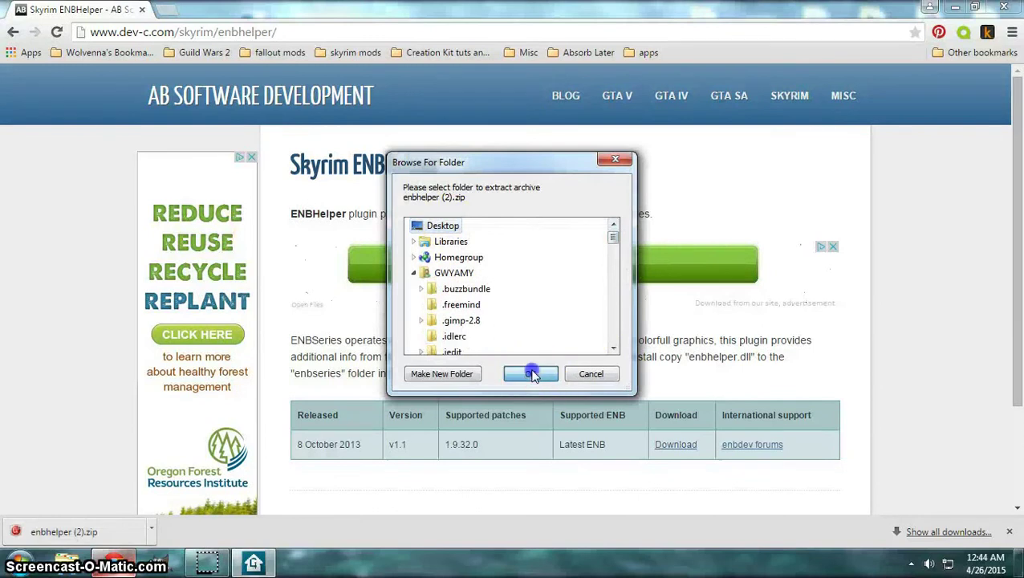
left_click(594, 378)
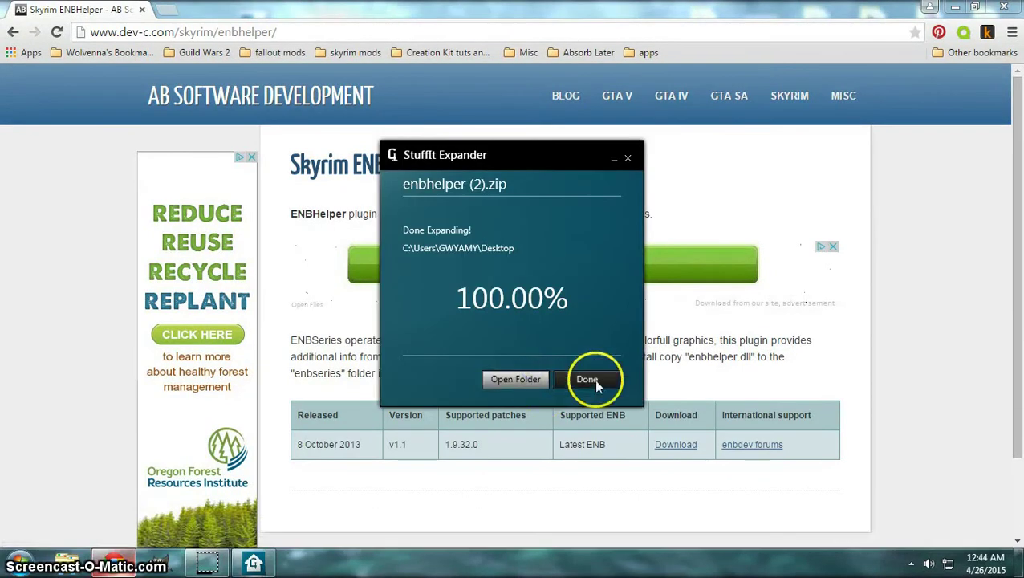
left_click(604, 379)
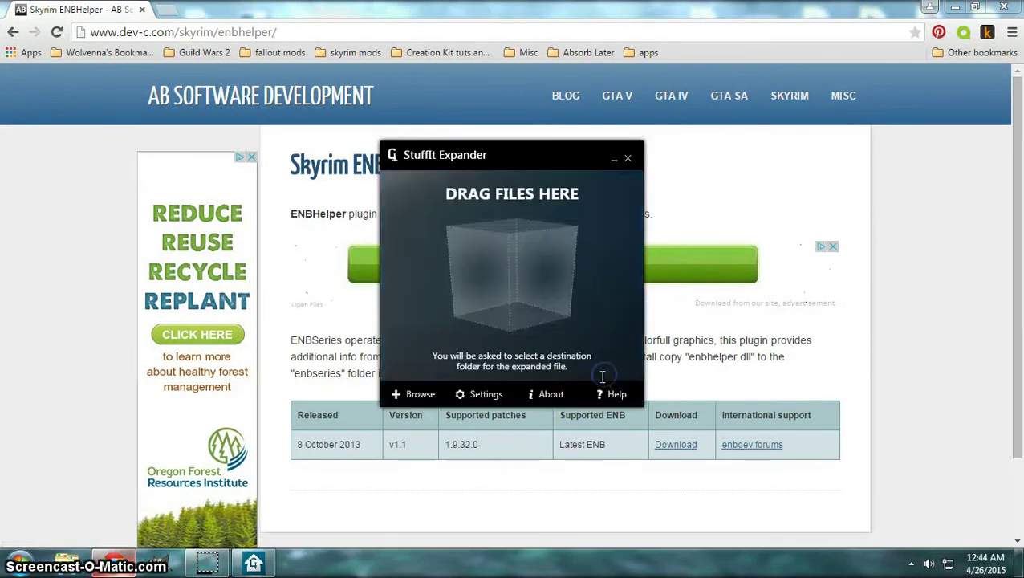
Close StuffIt and Chrome, recycle the extracted readme and web shortcut, and open the Skyrim folder
left_click(630, 160)
left_click(1003, 7)
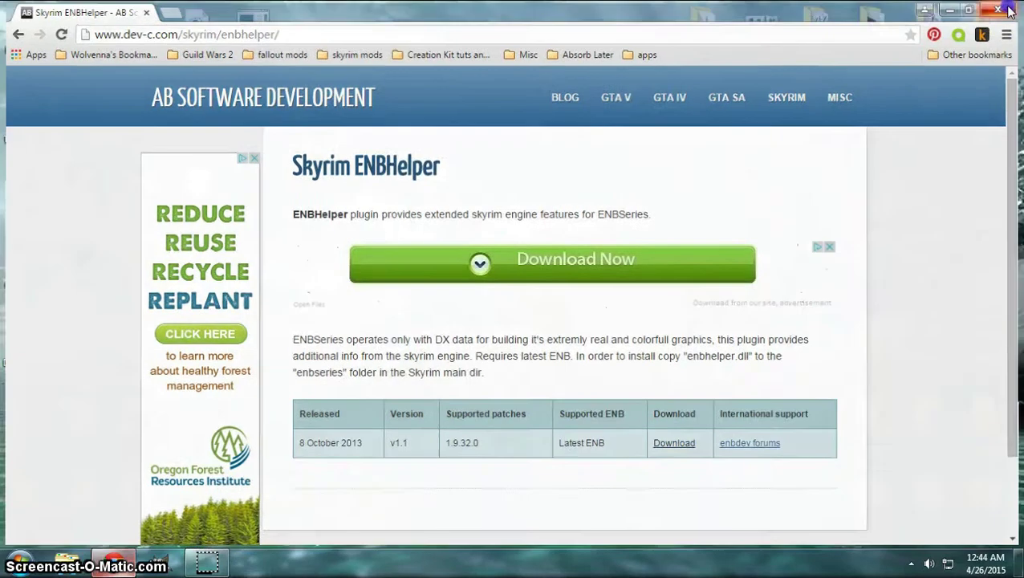
mouse_move(170, 78)
left_mouse_down()
mouse_move(217, 148)
mouse_move(233, 219)
left_mouse_up()
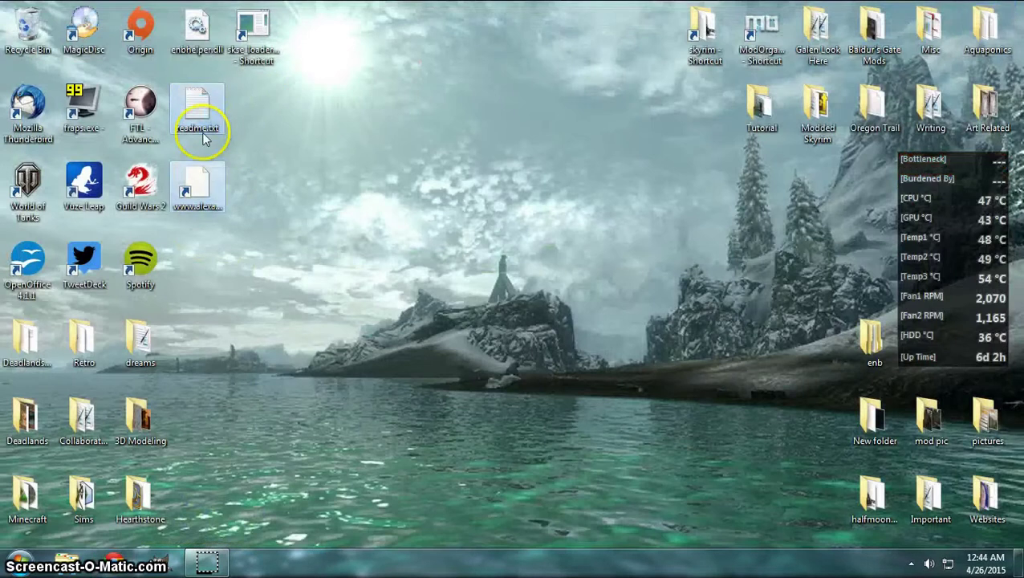
mouse_move(217, 126)
left_mouse_down()
mouse_move(137, 114)
mouse_move(28, 10)
left_mouse_up()
mouse_move(196, 25)
left_mouse_down()
mouse_move(414, 262)
mouse_move(517, 183)
mouse_move(536, 187)
mouse_move(472, 289)
left_mouse_up()
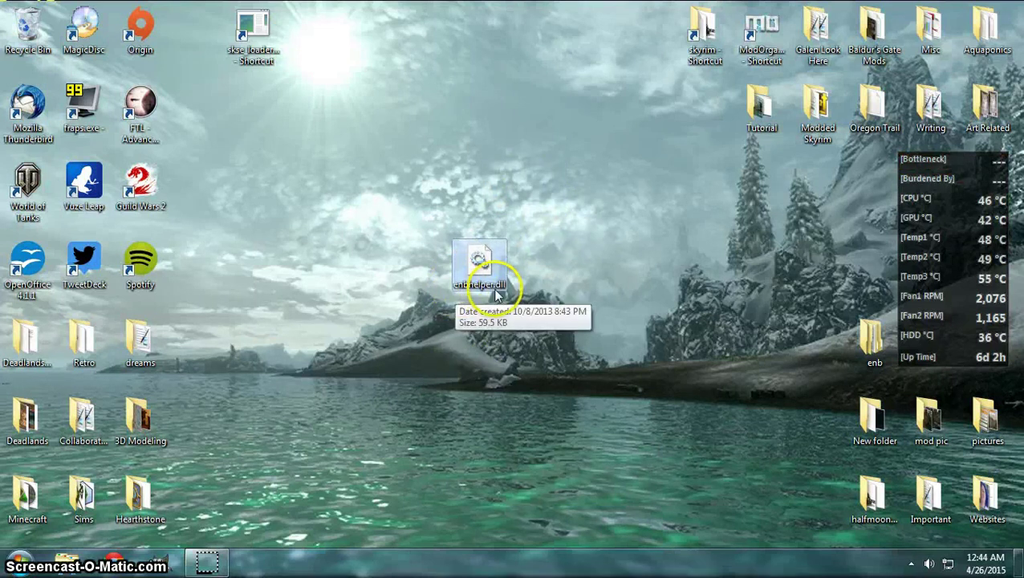
double_click(696, 24)
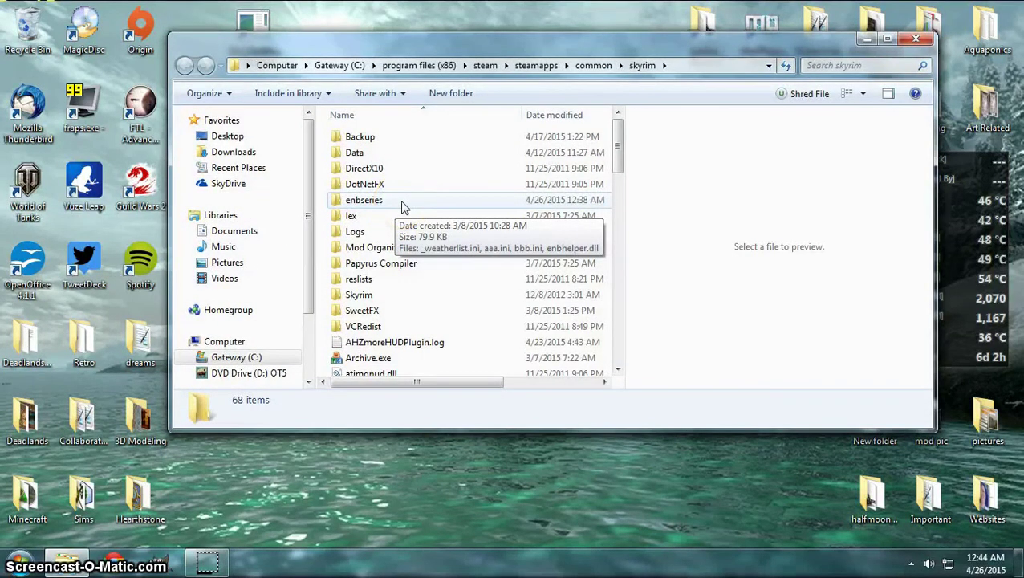
Move enbhelper.dll from the desktop into the enbseries folder, replacing the existing copy
double_click(403, 207)
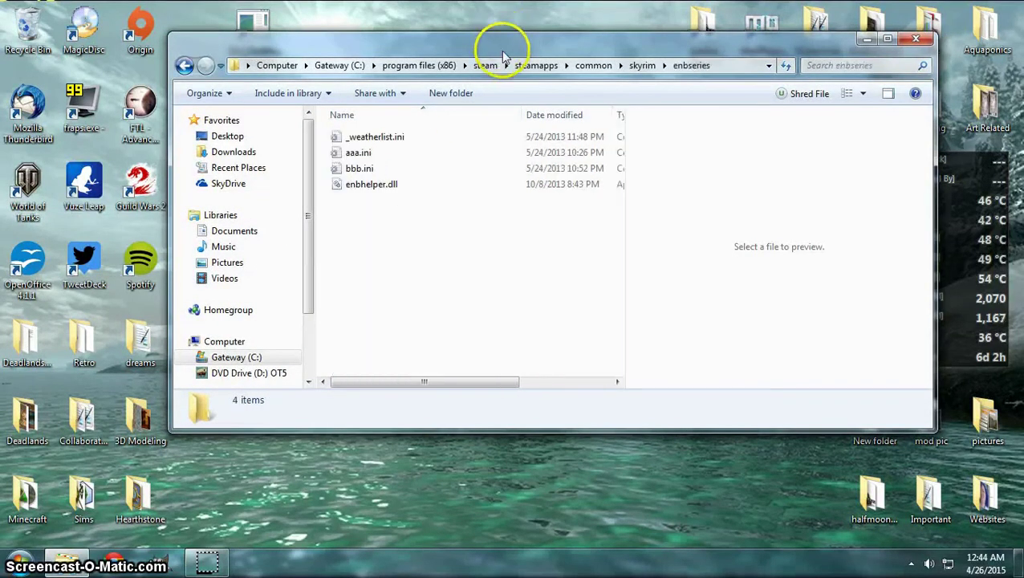
mouse_move(502, 54)
left_mouse_down()
mouse_move(507, 293)
mouse_move(530, 286)
left_mouse_up()
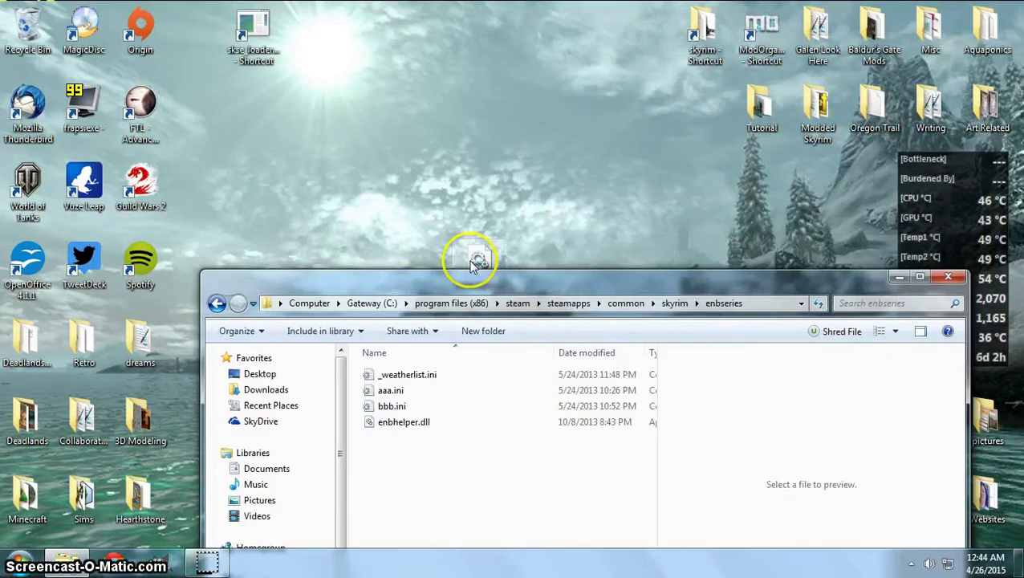
mouse_move(473, 265)
left_mouse_down()
mouse_move(487, 194)
mouse_move(617, 353)
mouse_move(456, 475)
mouse_move(418, 463)
left_mouse_up()
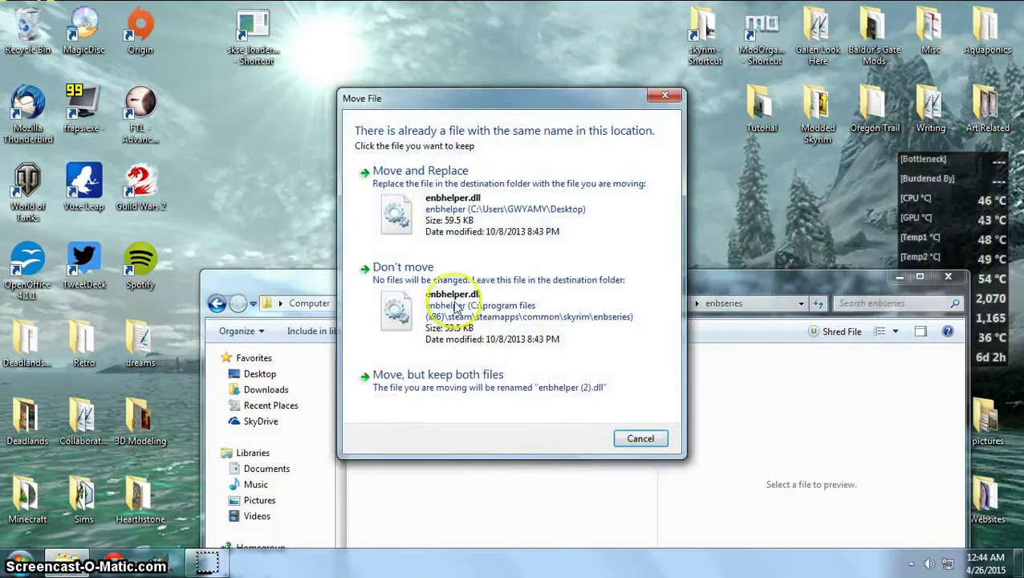
left_click(421, 177)
Deselect enbhelper.dll and close the enbseries folder window
mouse_move(583, 220)
left_mouse_down()
mouse_move(434, 47)
mouse_move(465, 16)
left_mouse_up()
left_click(322, 254)
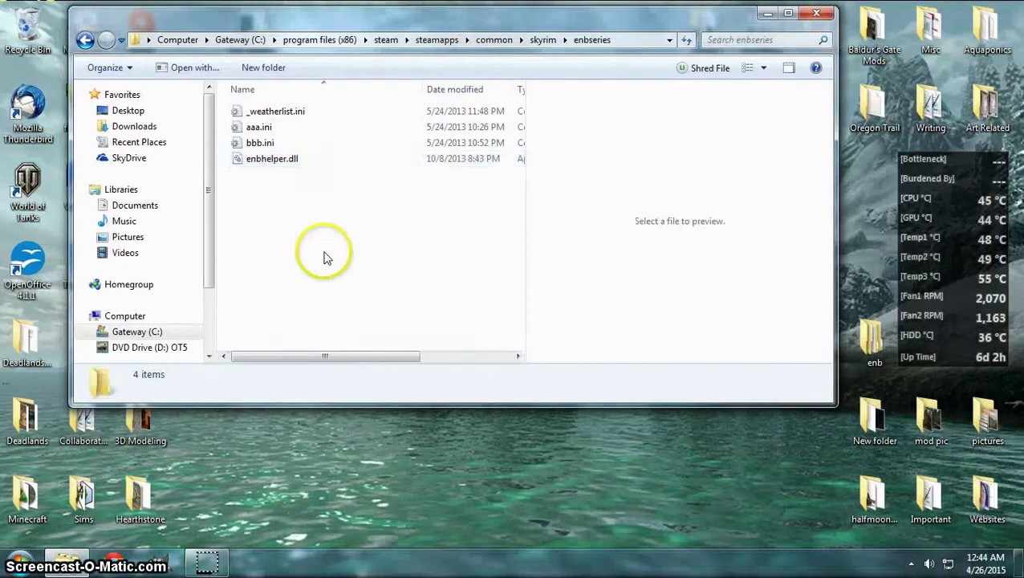
left_click(816, 14)
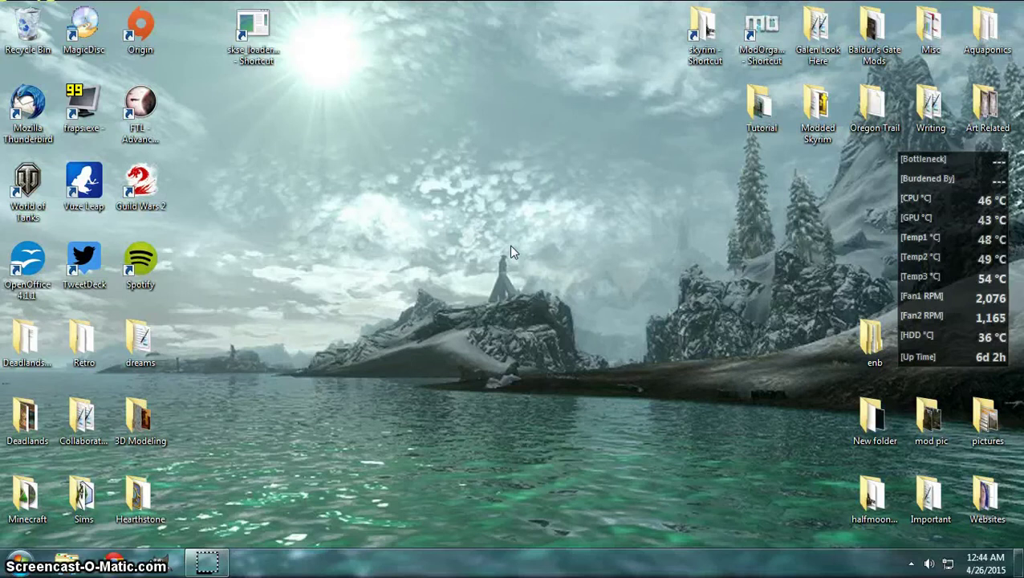
left_click(526, 216)
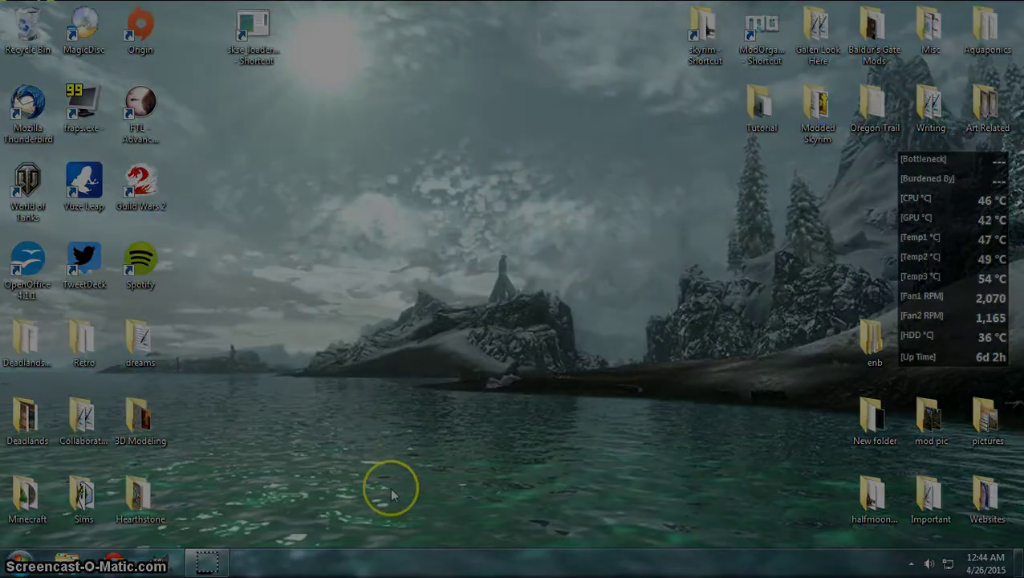